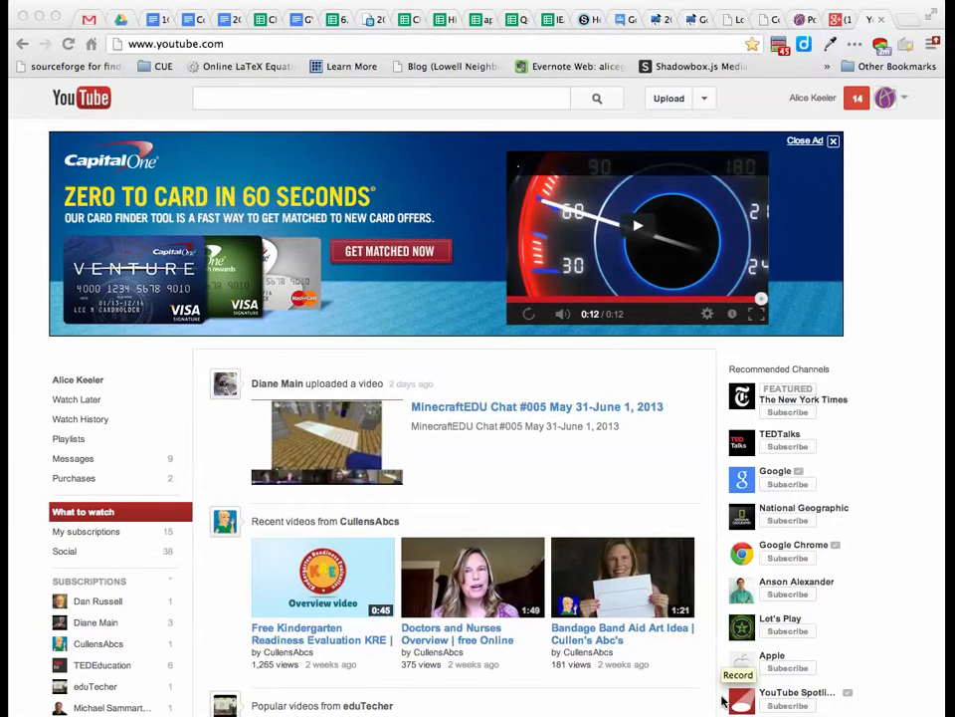
# Step: Dismiss the Capital One banner ad at the top of the YouTube home page
pyautogui.click(834, 143)
pyautogui.click(834, 142)
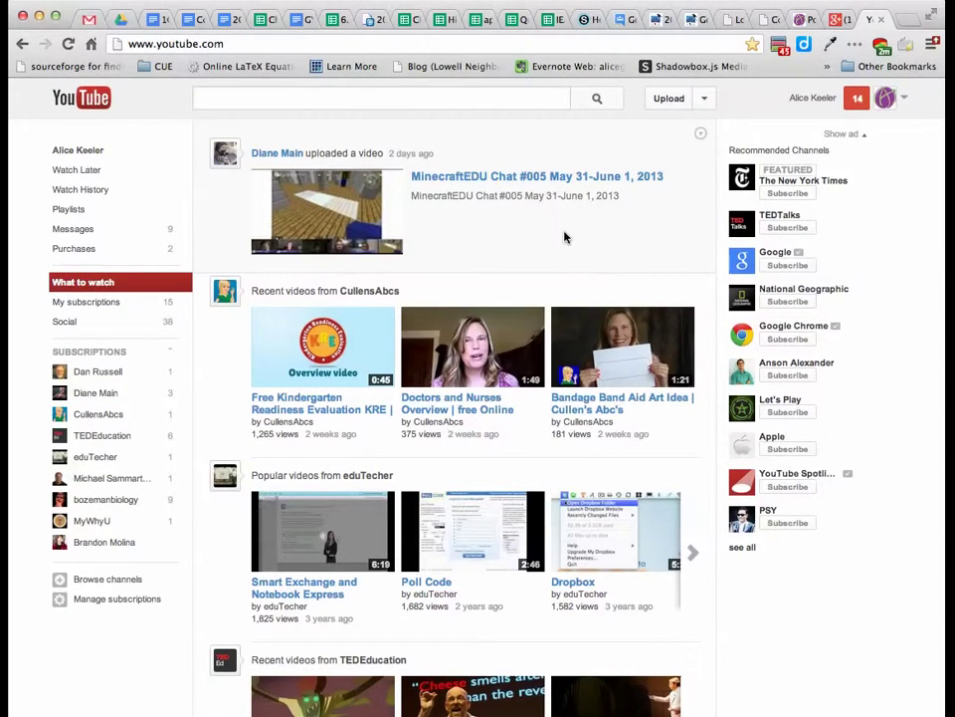
pyautogui.click(346, 44)
# Step: Go to youtube.com/mrsalicekeeler and open 'GYT Session 1 Spring 2013' from Recent uploads
pyautogui.press('Right')
pyautogui.write('/')
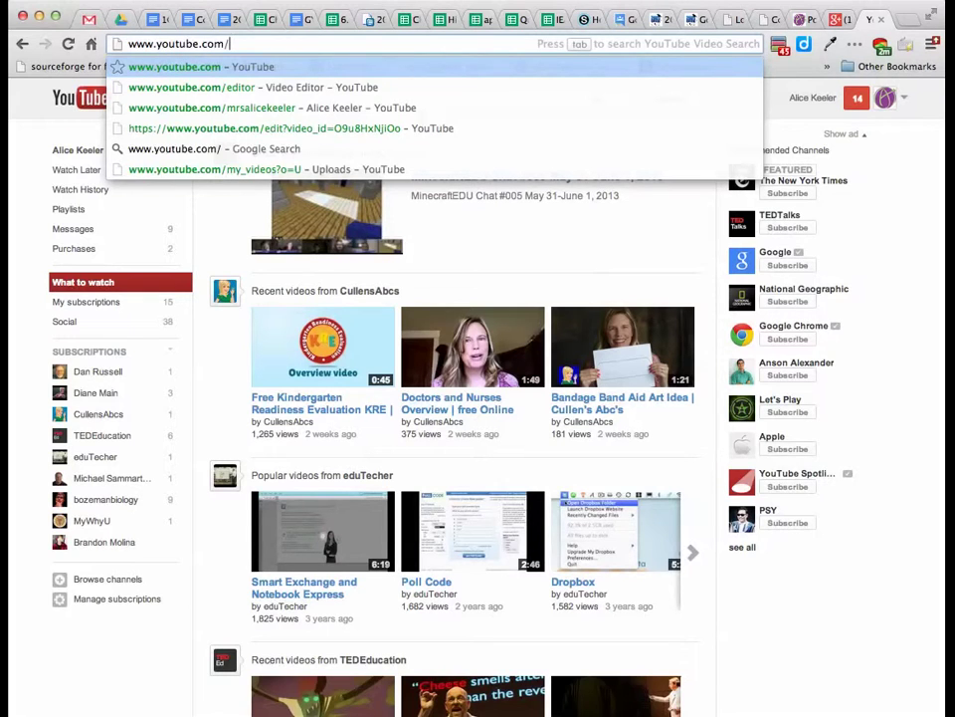
pyautogui.write('mrsalicek')
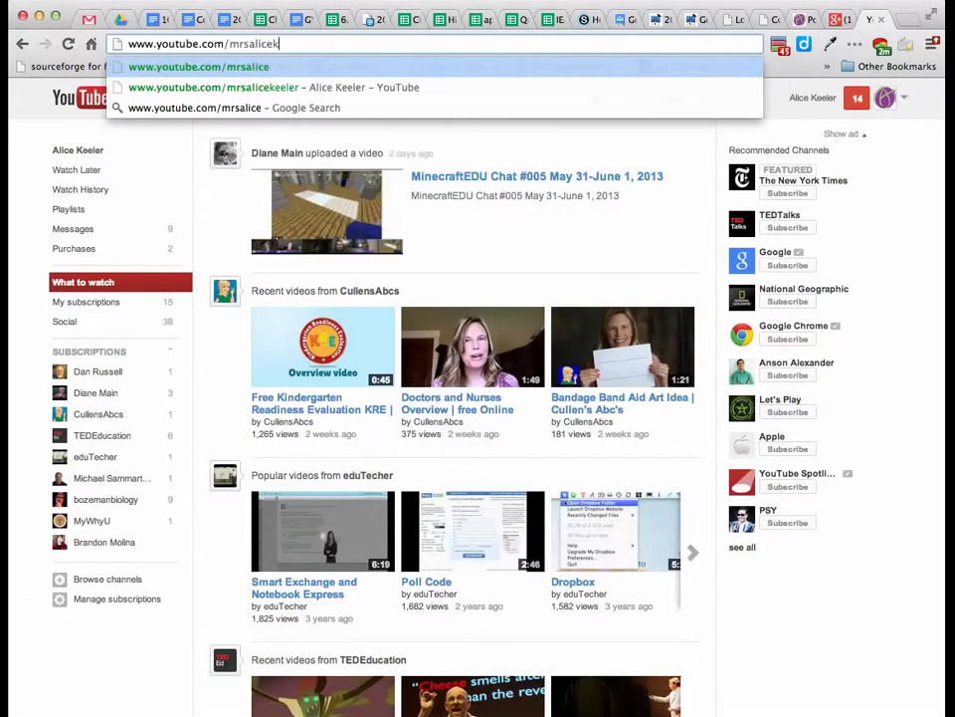
pyautogui.write('eeler')
pyautogui.press('Return')
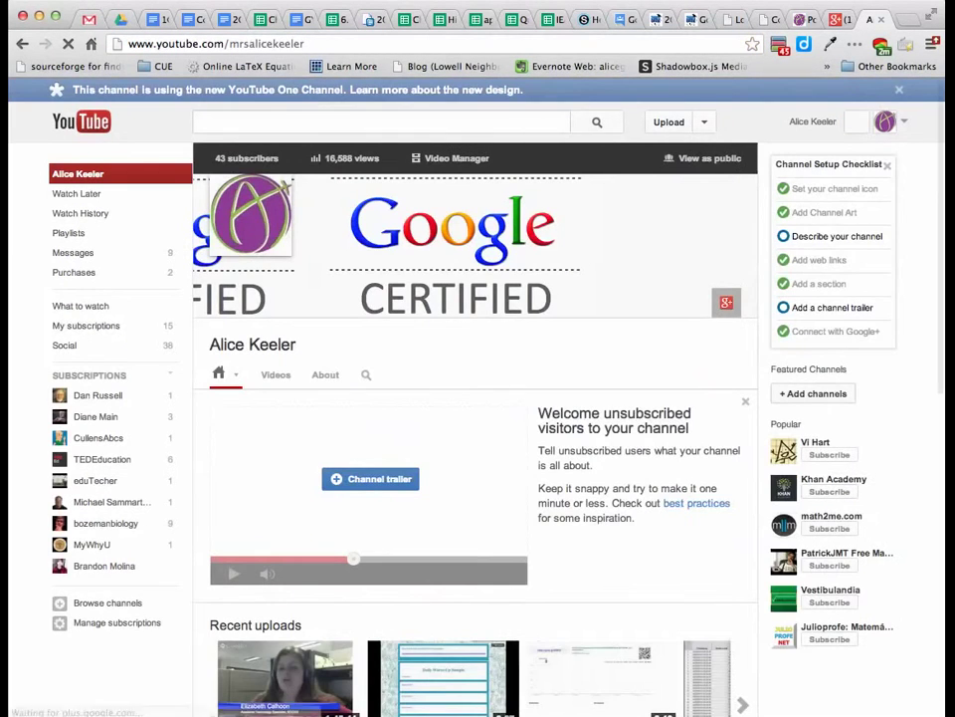
pyautogui.scroll(-2, 599, 420)
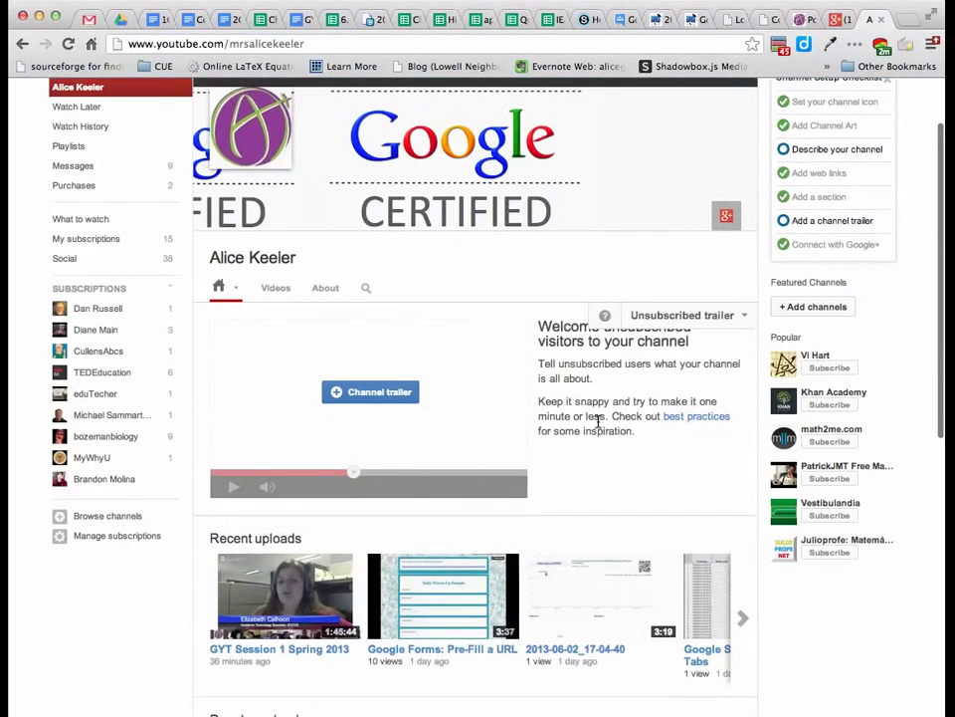
pyautogui.scroll(-5, 504, 493)
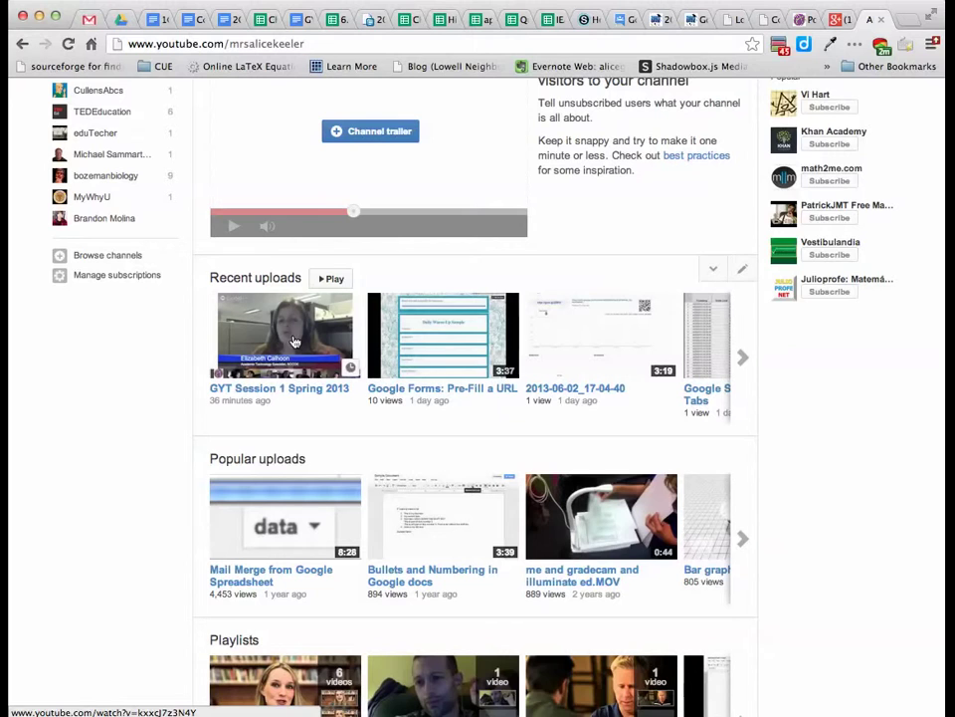
pyautogui.click(295, 341)
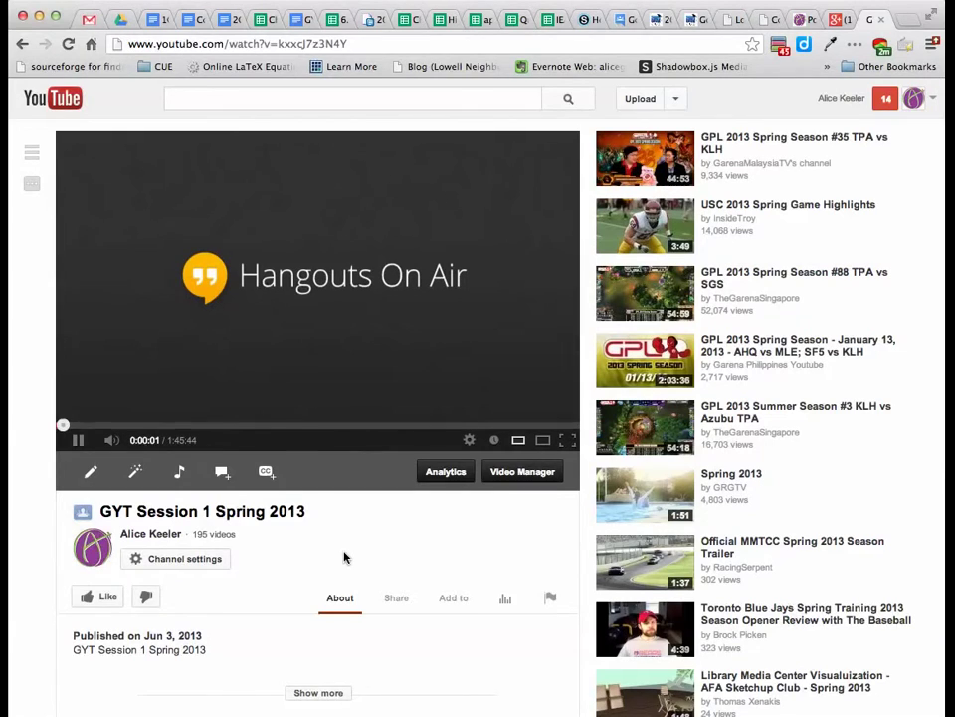
# Step: Pause the GYT Session 1 video and copy its video URL from the player menu
pyautogui.click(77, 443)
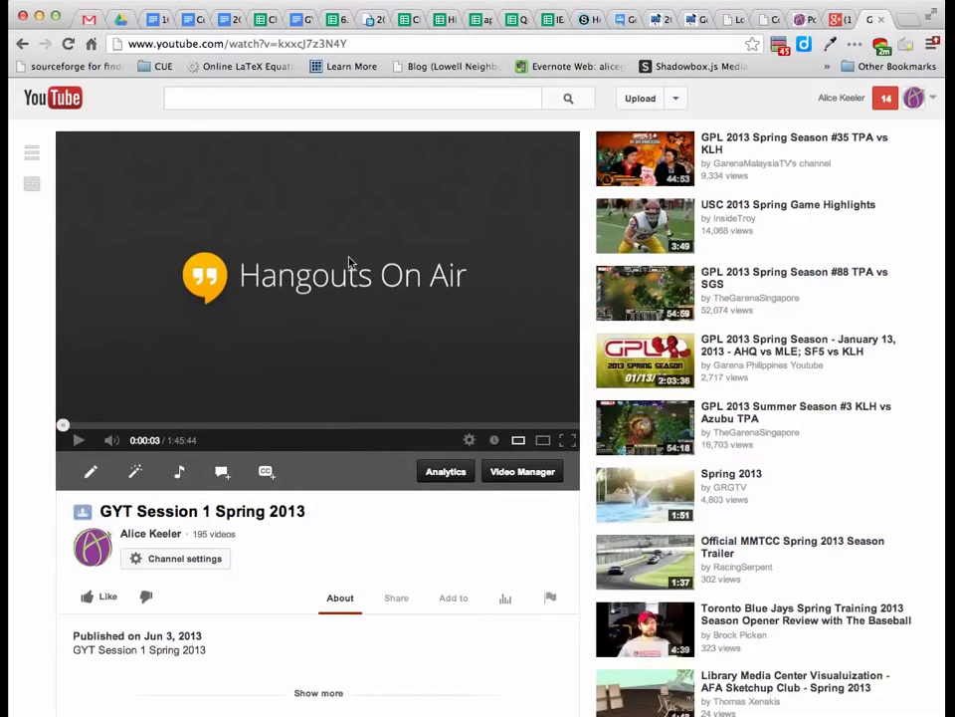
pyautogui.rightClick(292, 282)
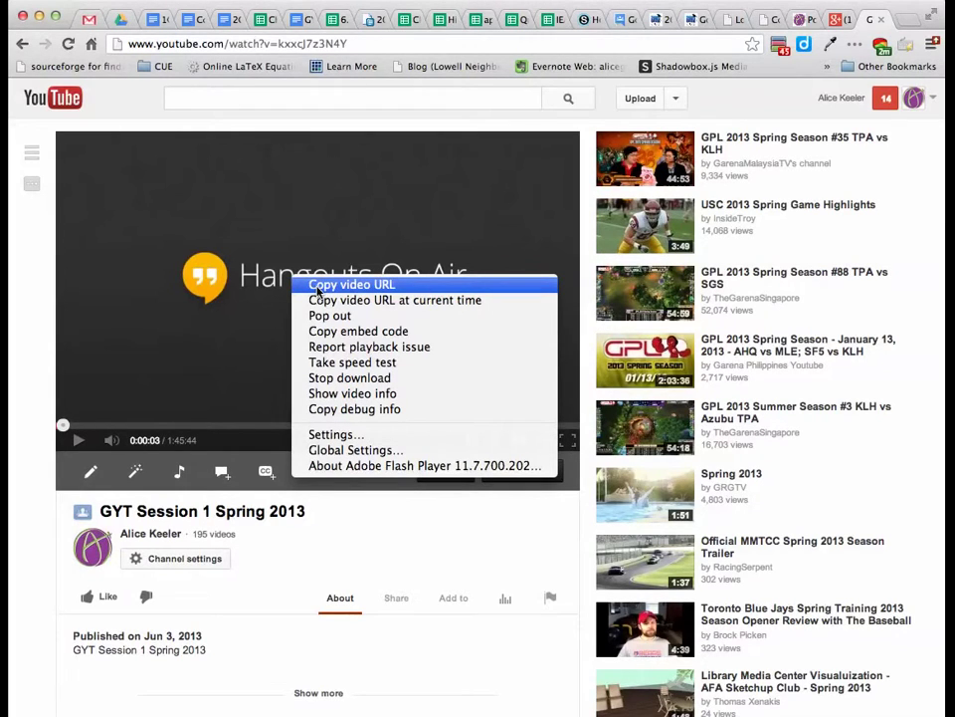
pyautogui.click(317, 288)
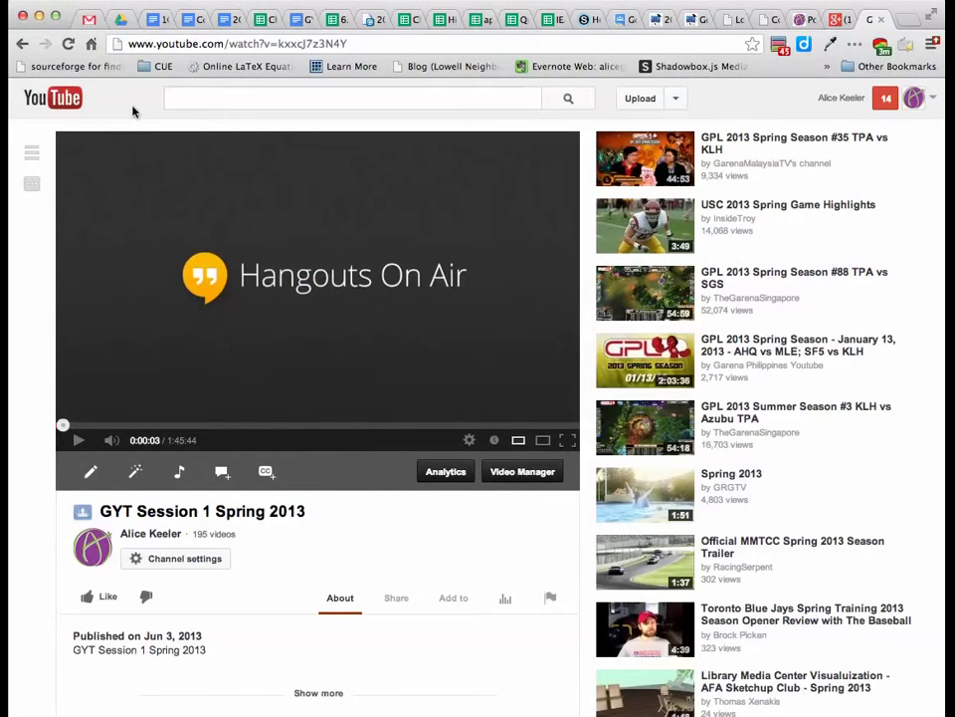
# Step: Return to YouTube home and open the Video Manager uploads list
pyautogui.click(67, 100)
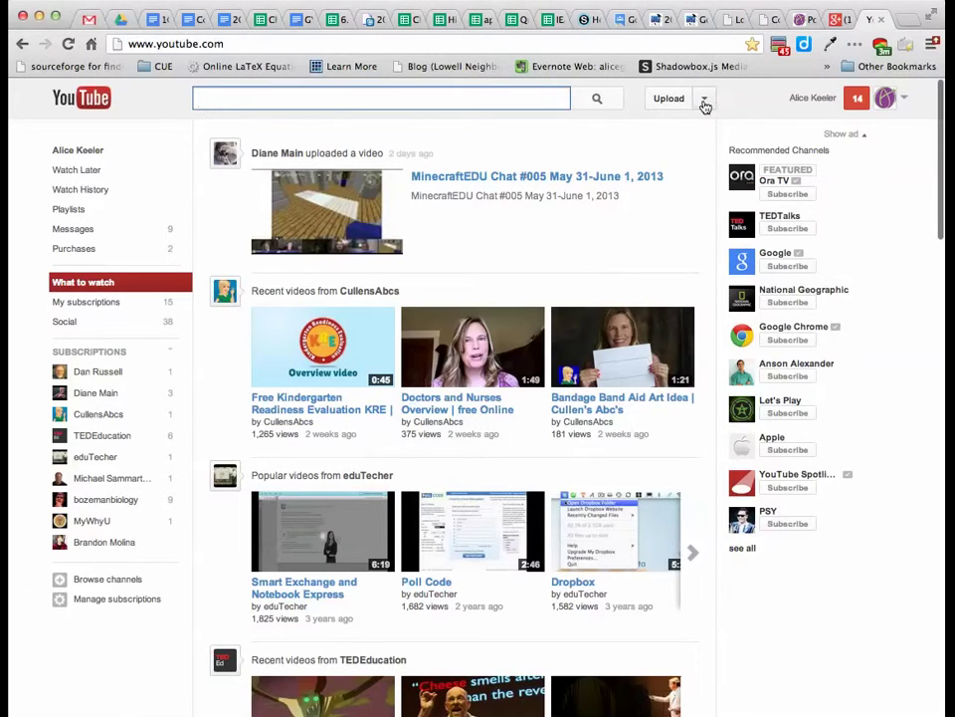
pyautogui.click(704, 104)
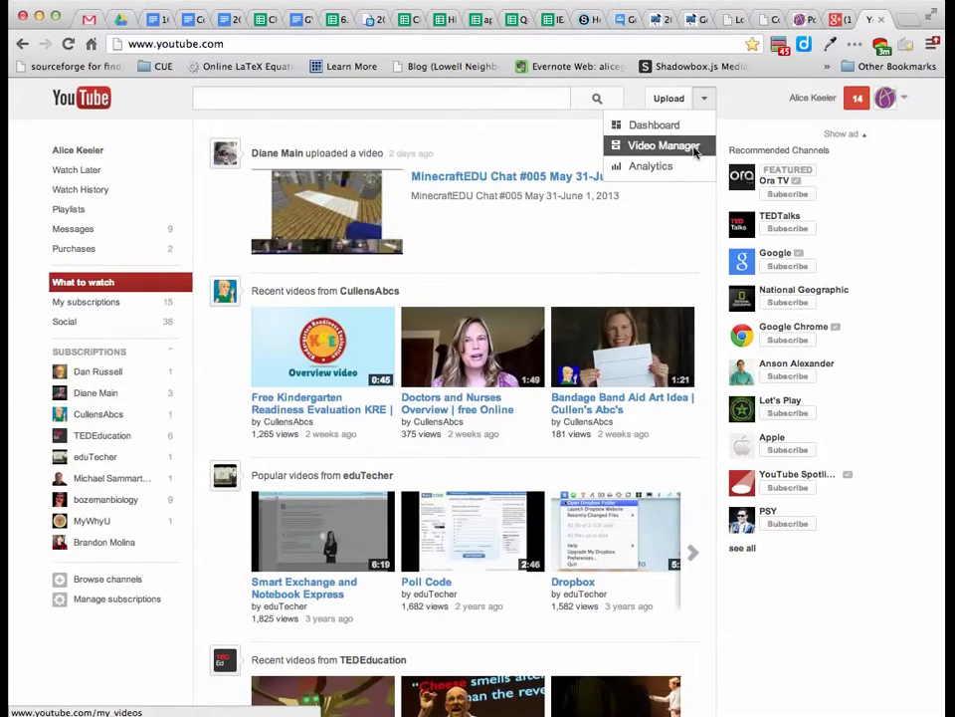
pyautogui.click(694, 149)
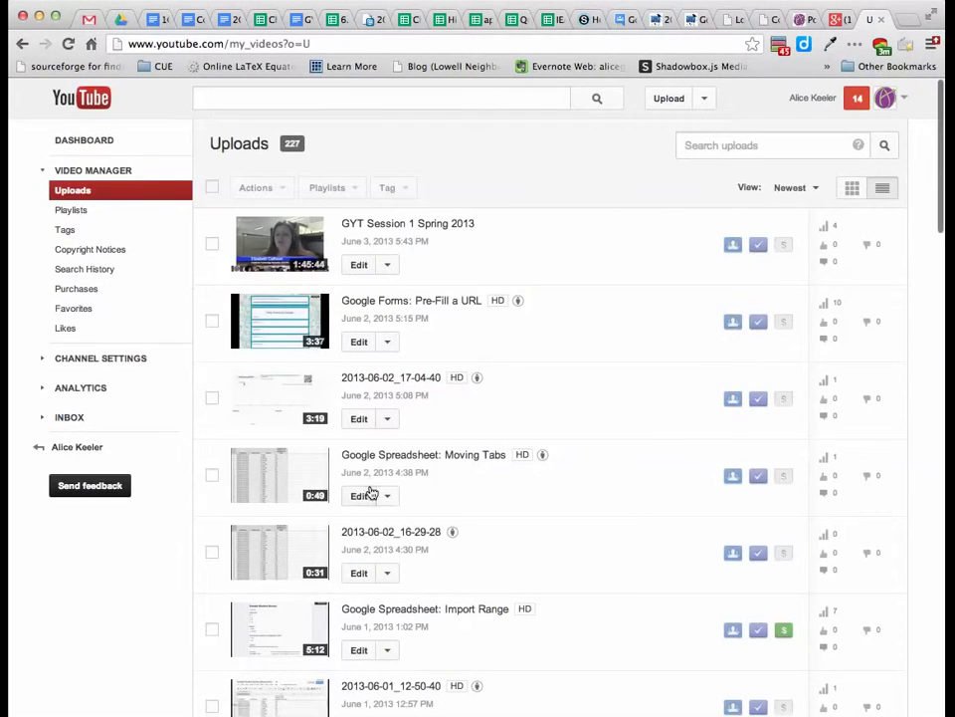
pyautogui.scroll(-5, 368, 487)
pyautogui.scroll(-5, 371, 490)
pyautogui.scroll(3, 371, 489)
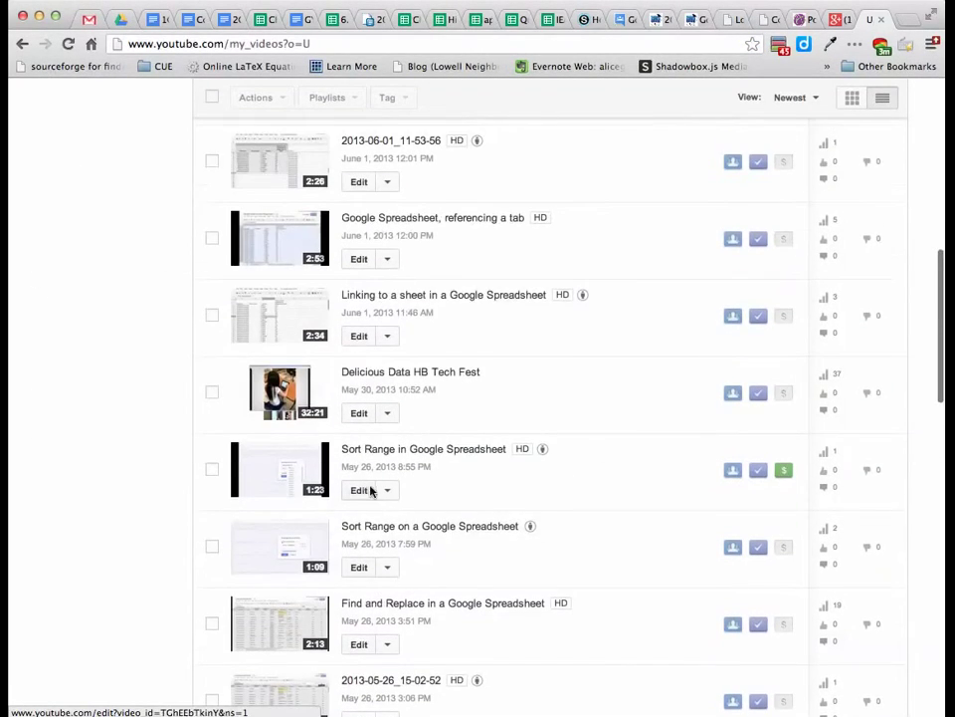
pyautogui.scroll(1, 372, 490)
pyautogui.scroll(2, 371, 493)
pyautogui.scroll(5, 368, 458)
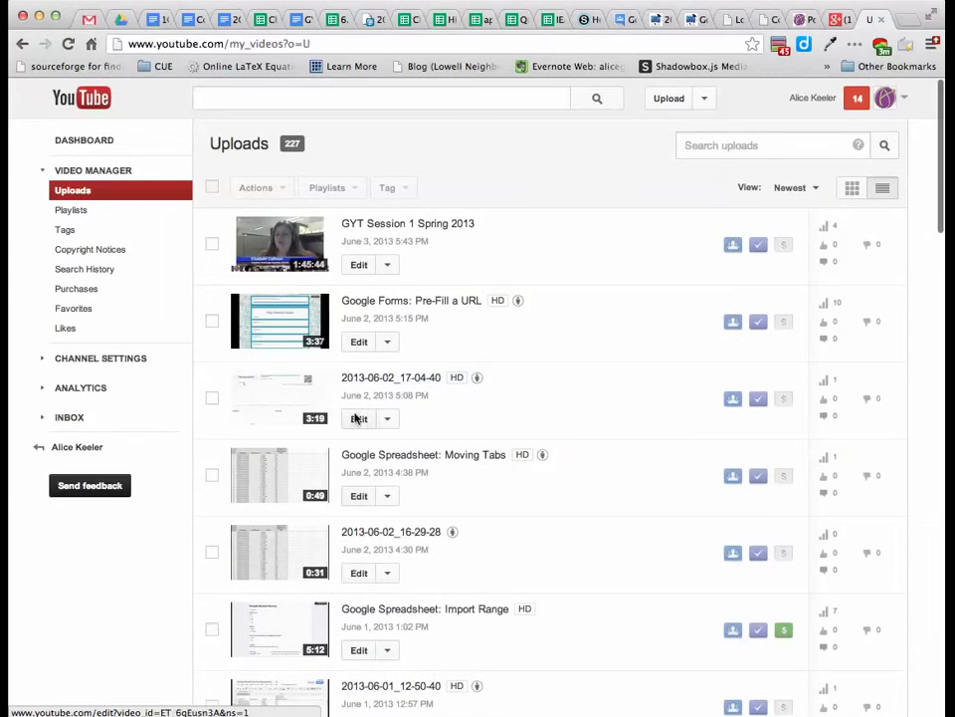
# Step: Open 'GYT Session 1 Spring 2013' from the uploads and copy its video URL
pyautogui.click(292, 242)
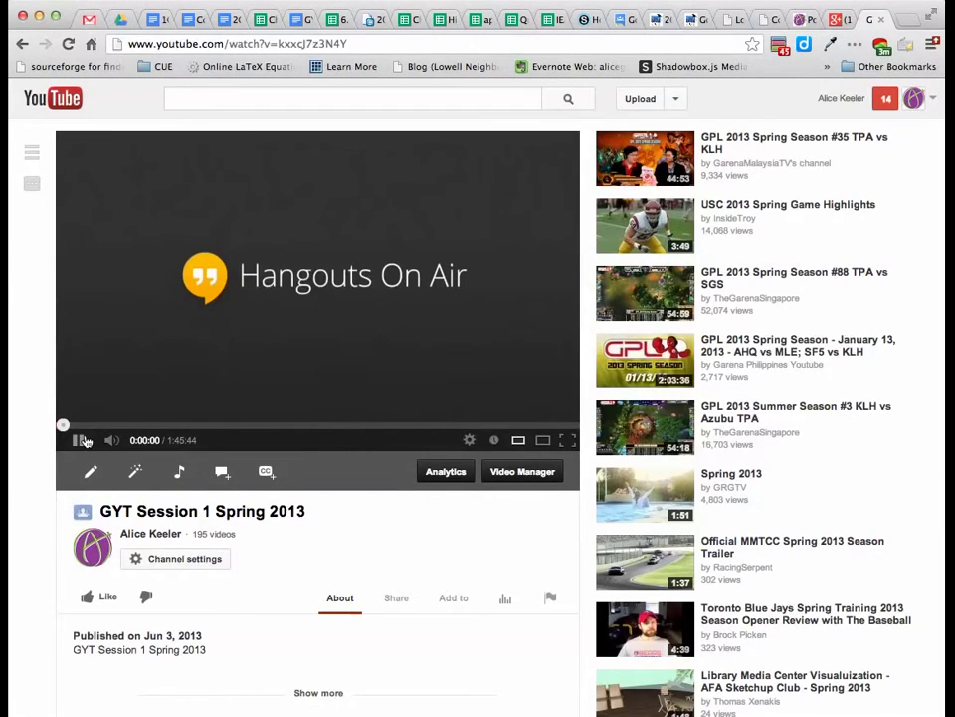
pyautogui.rightClick(318, 290)
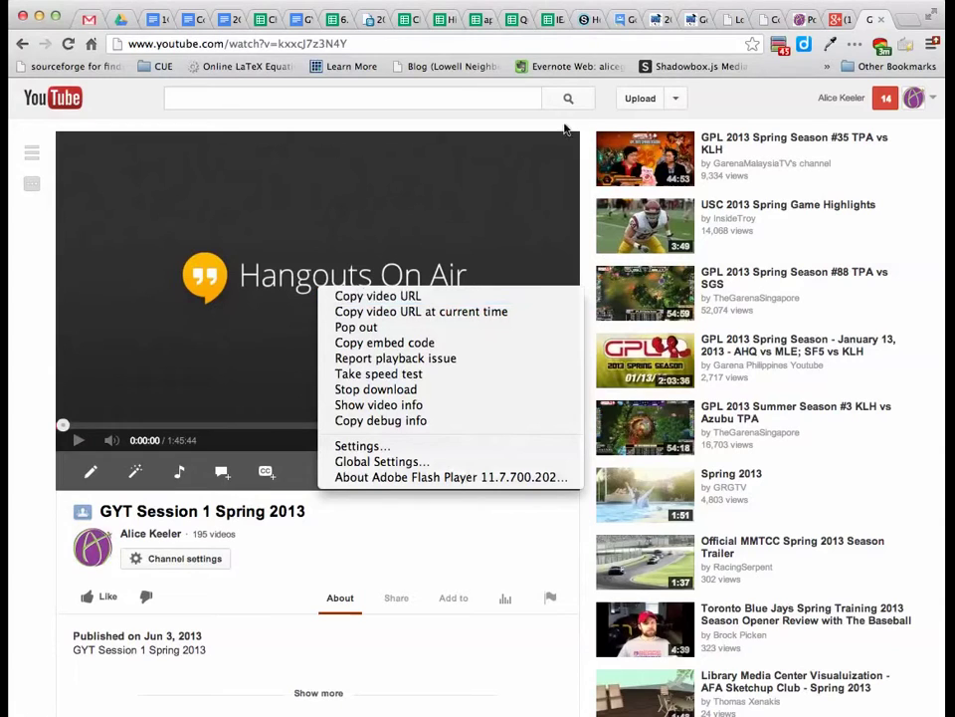
pyautogui.click(427, 295)
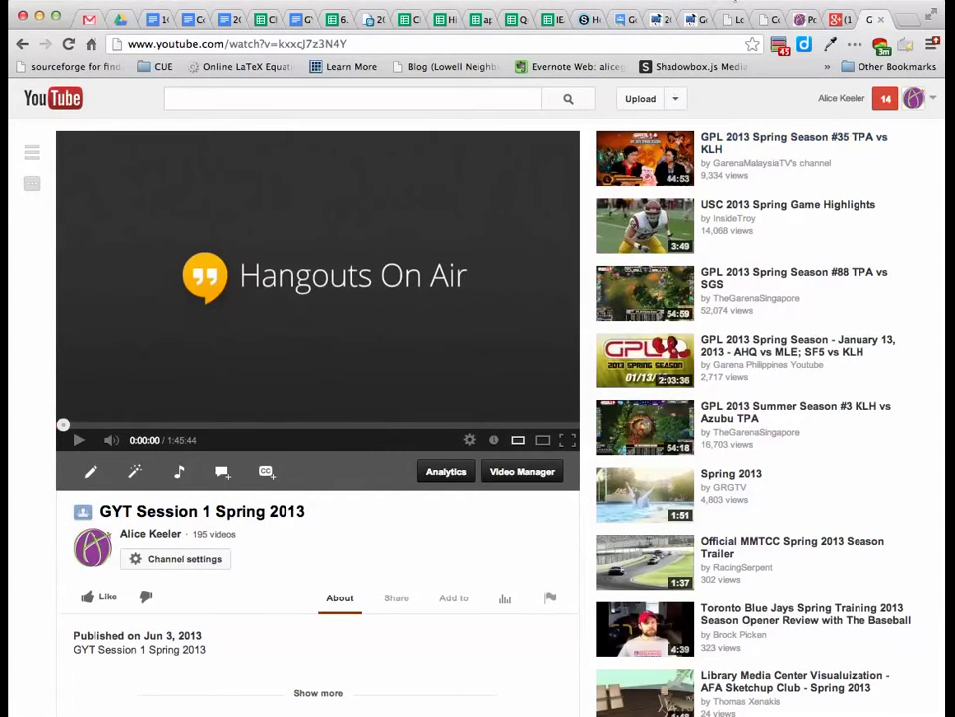
pyautogui.click(694, 20)
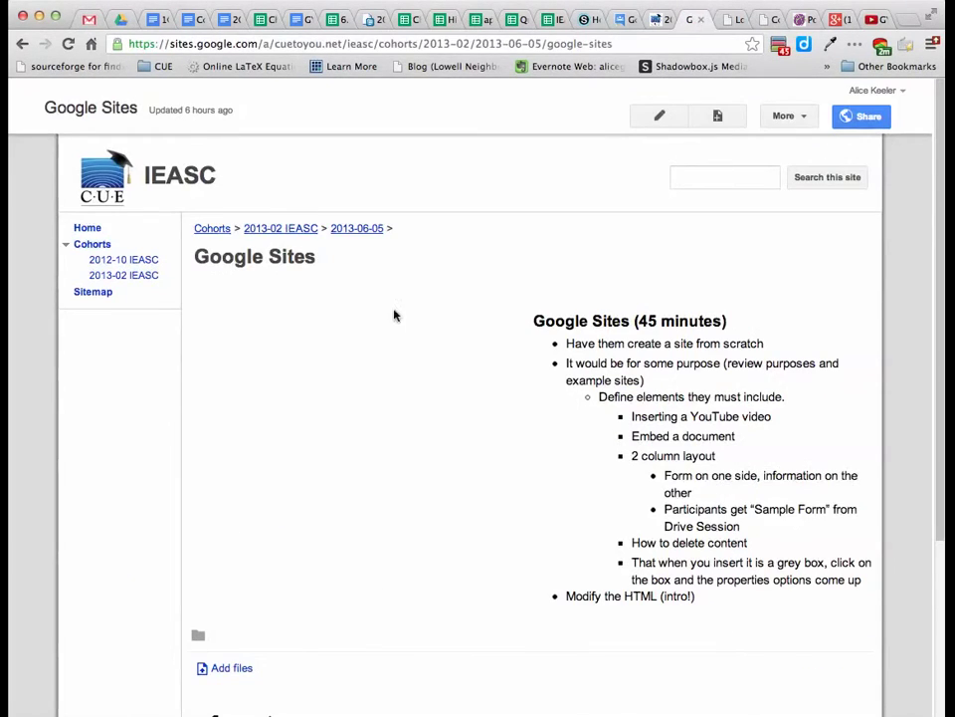
# Step: Insert a YouTube video in the left column using the pasted GYT Session 1 URL
pyautogui.click(661, 120)
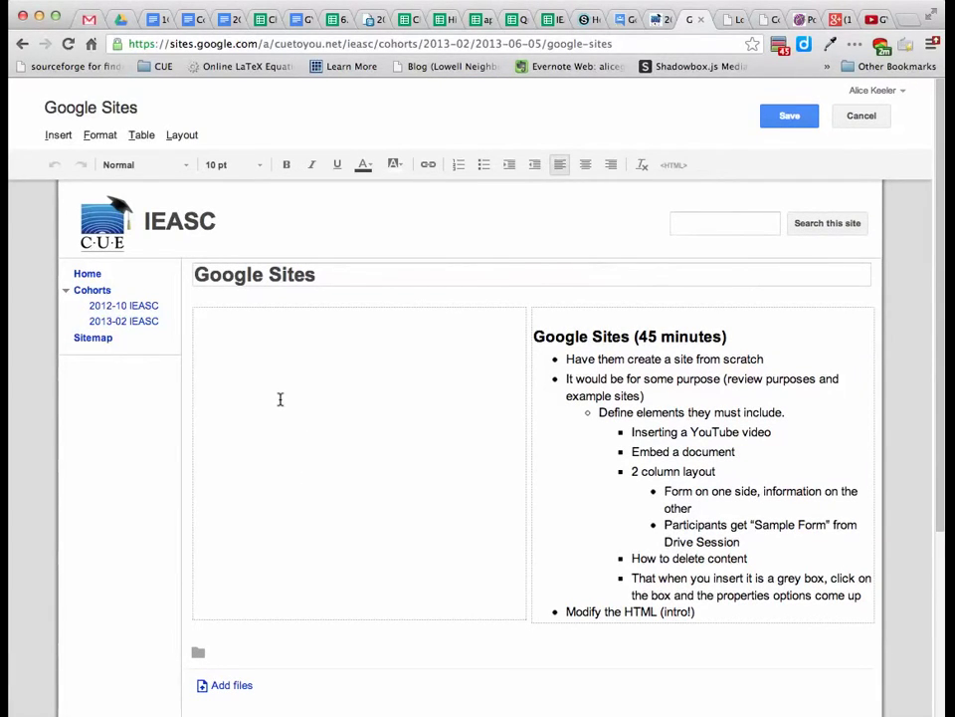
pyautogui.click(67, 139)
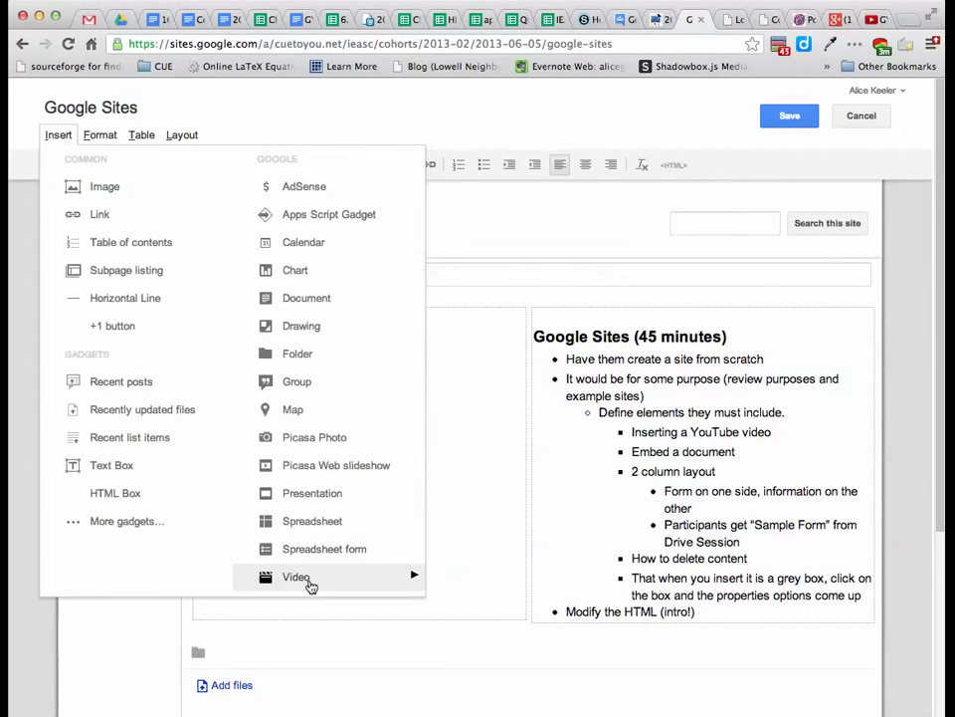
pyautogui.moveTo(298, 576)
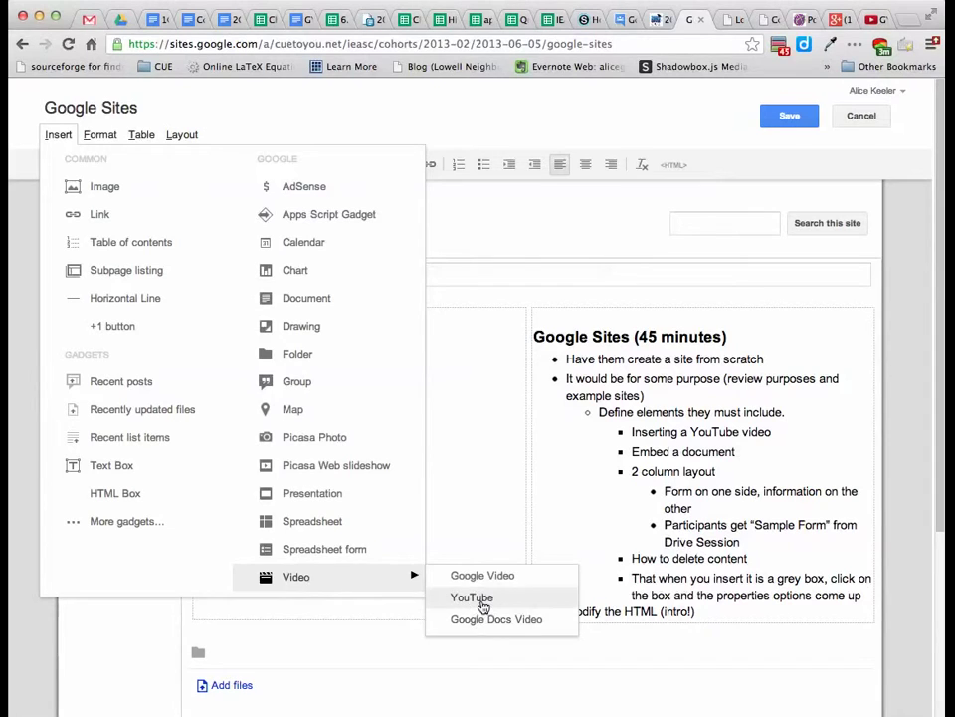
pyautogui.click(474, 598)
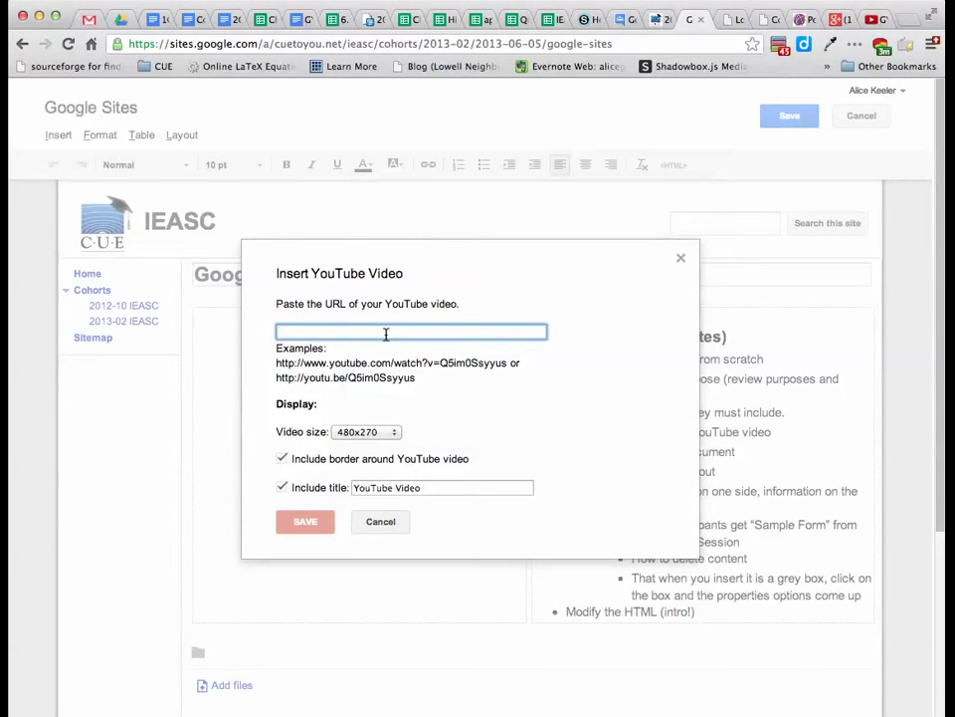
pyautogui.hotkey('ctrl', 'v')
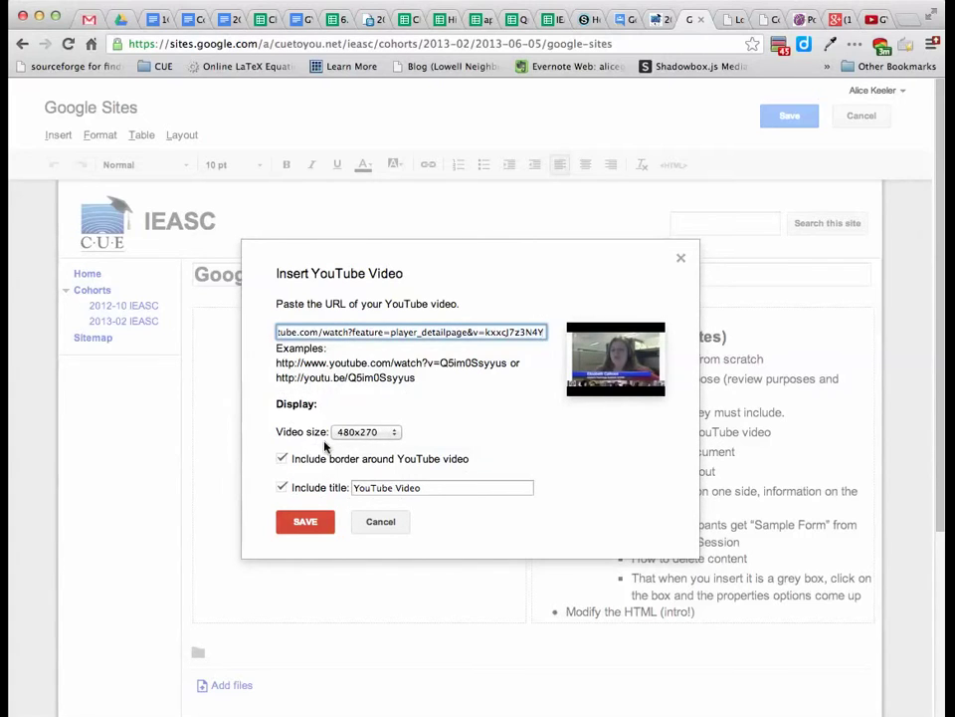
pyautogui.click(301, 521)
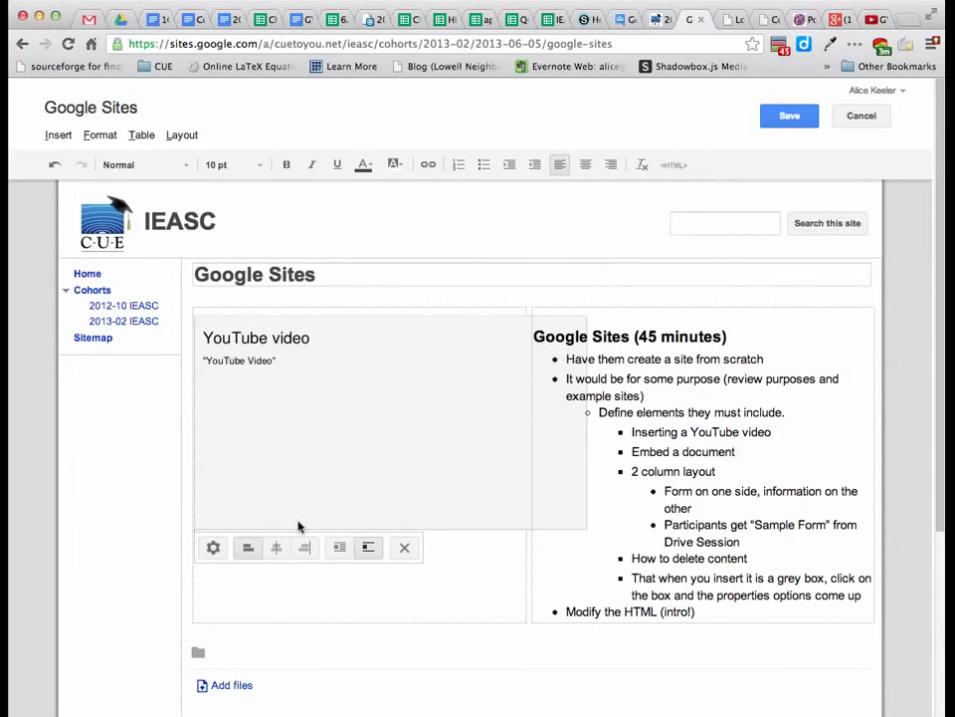
# Step: Save the page with the embedded video, then return to edit mode
pyautogui.click(788, 128)
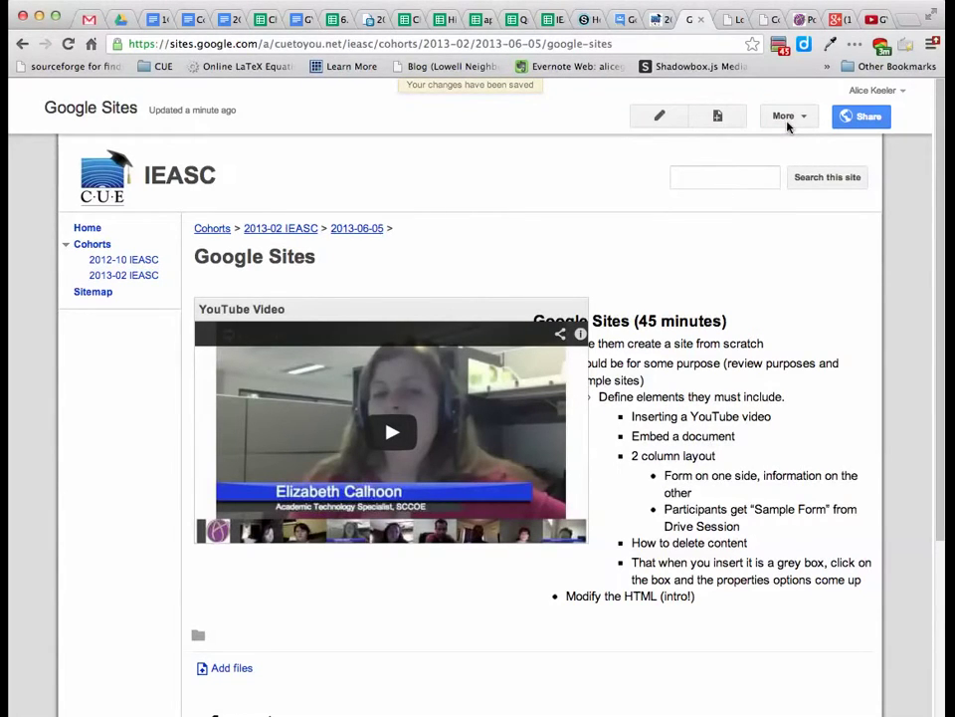
pyautogui.click(662, 118)
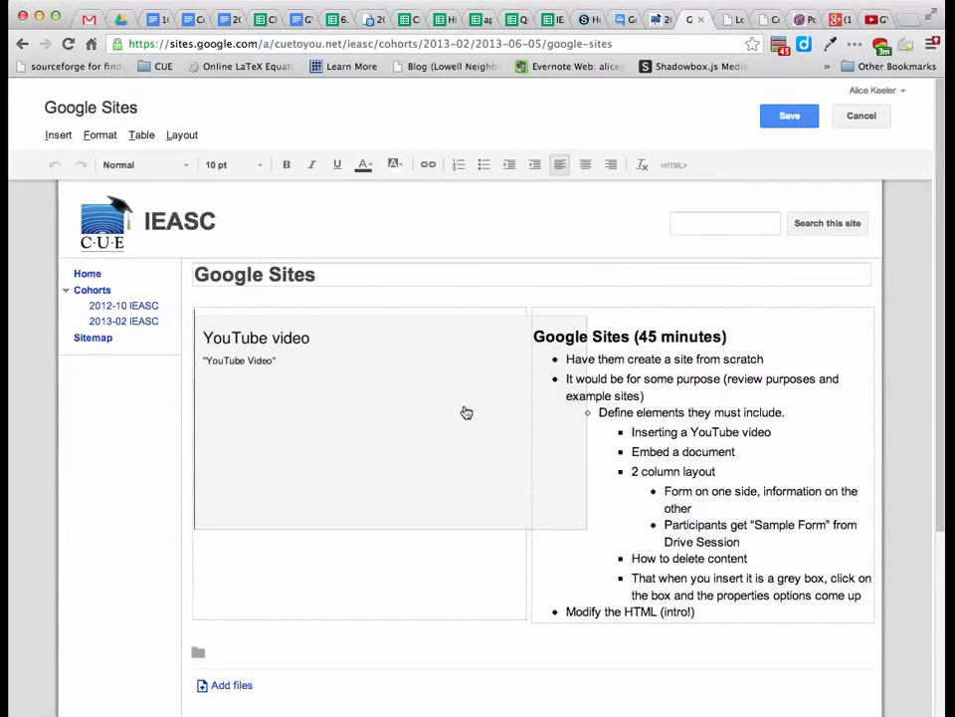
# Step: Review the embedded video's size in its Properties dialog, then save the page
pyautogui.click(353, 410)
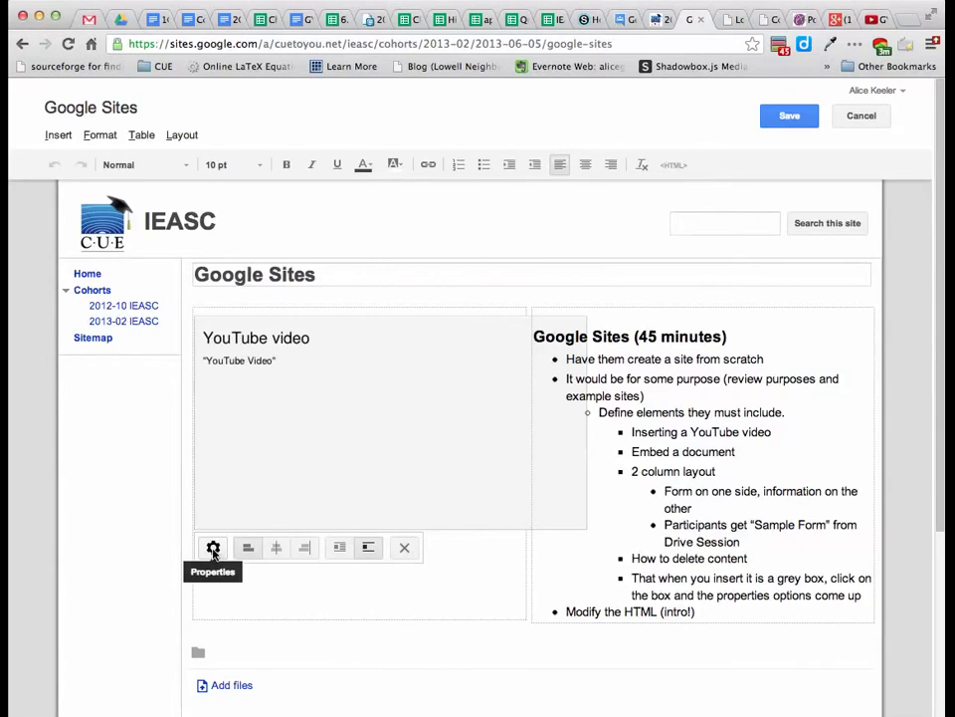
pyautogui.click(212, 549)
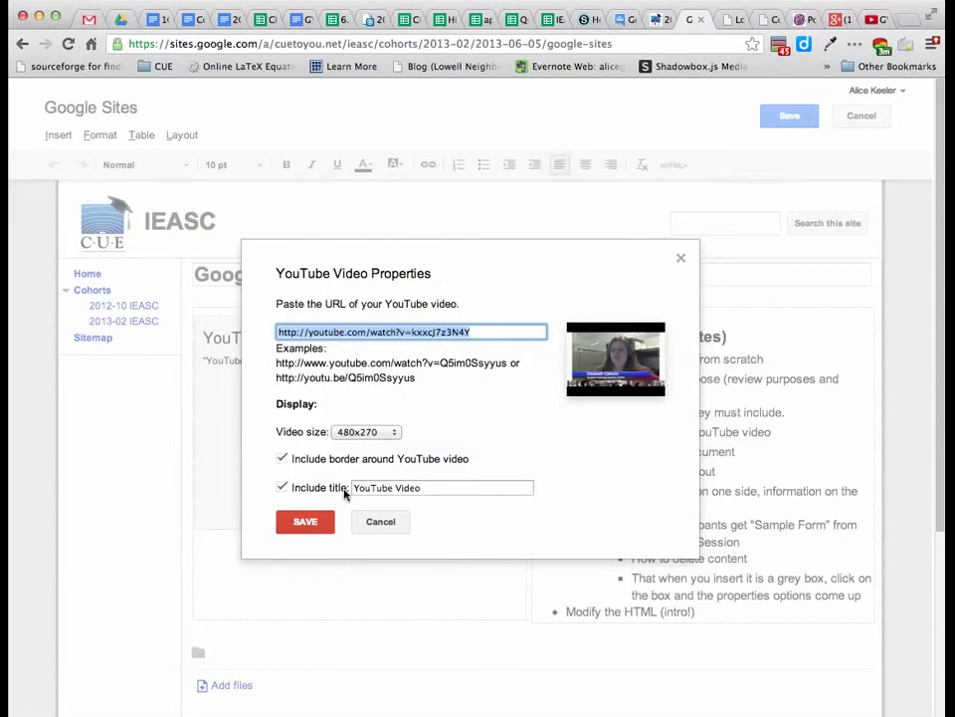
pyautogui.click(356, 434)
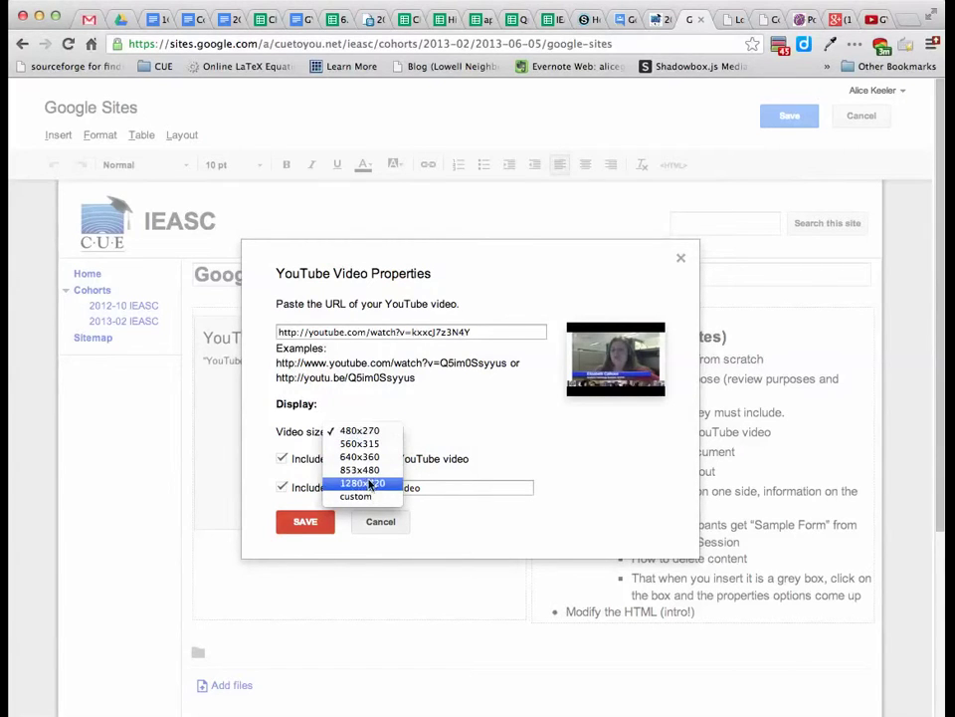
pyautogui.click(381, 529)
pyautogui.click(380, 528)
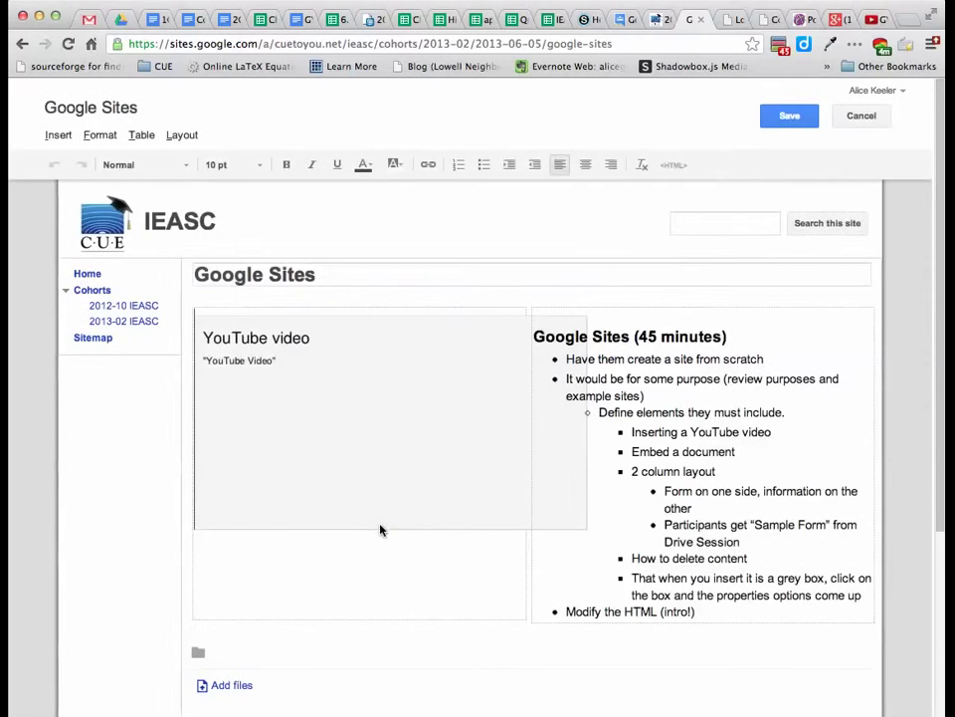
pyautogui.click(786, 123)
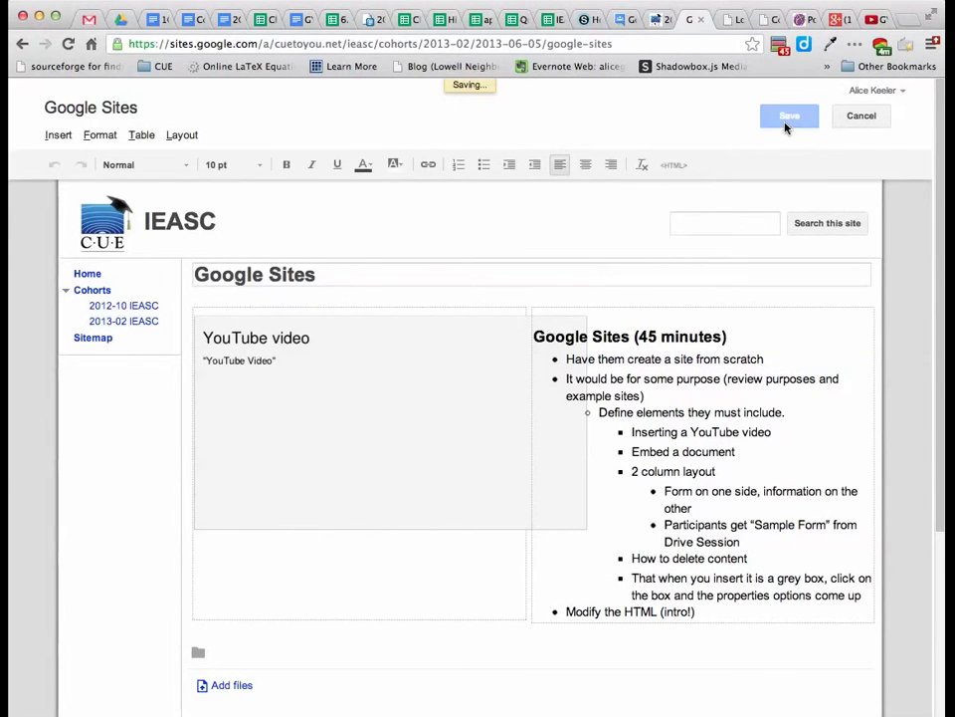